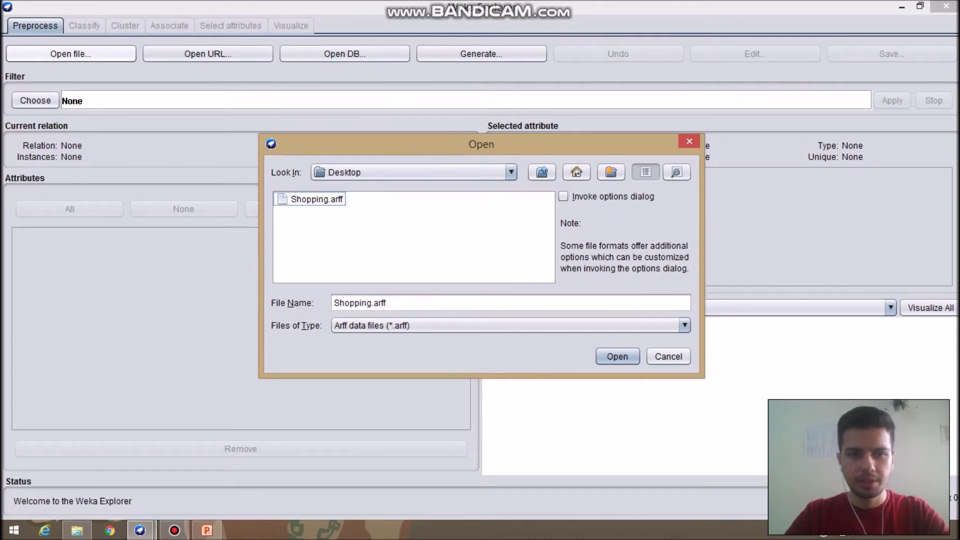
# Step: Load Shopping.arff: 100 basket instances with Milk, Bread, Butter, Cheese, Eggs and class
pyautogui.click(617, 356)
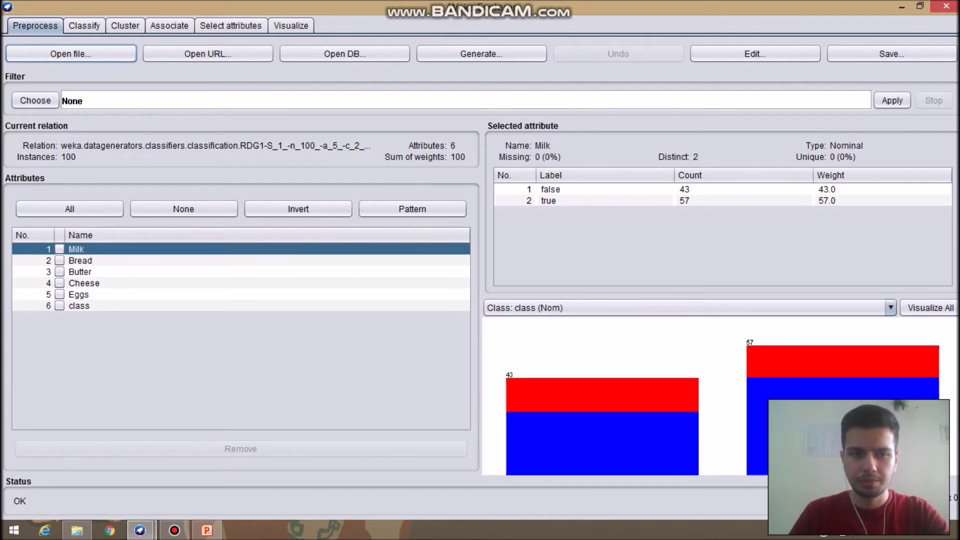
# Step: Review the true/false counts for Bread, Butter, Cheese and Eggs, then the class distribution
pyautogui.click(80, 260)
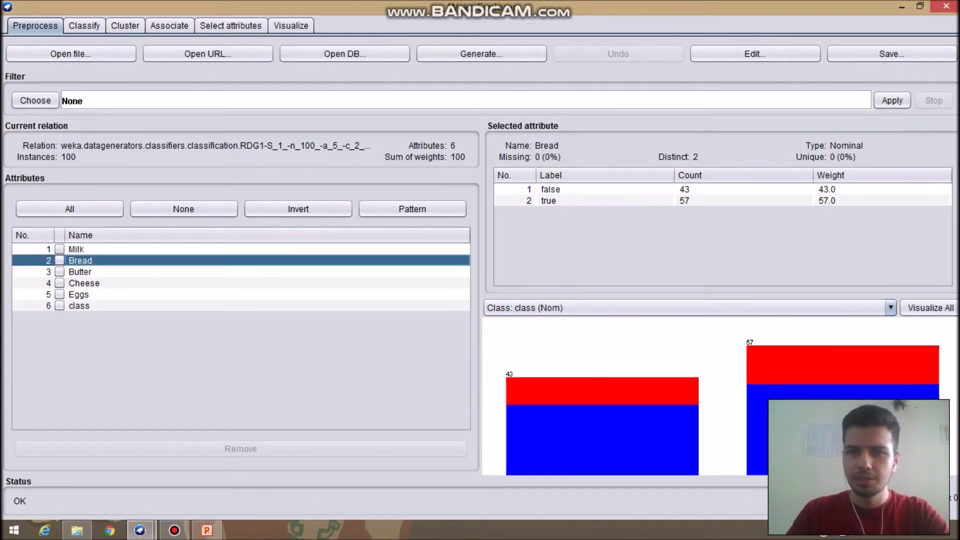
pyautogui.click(80, 271)
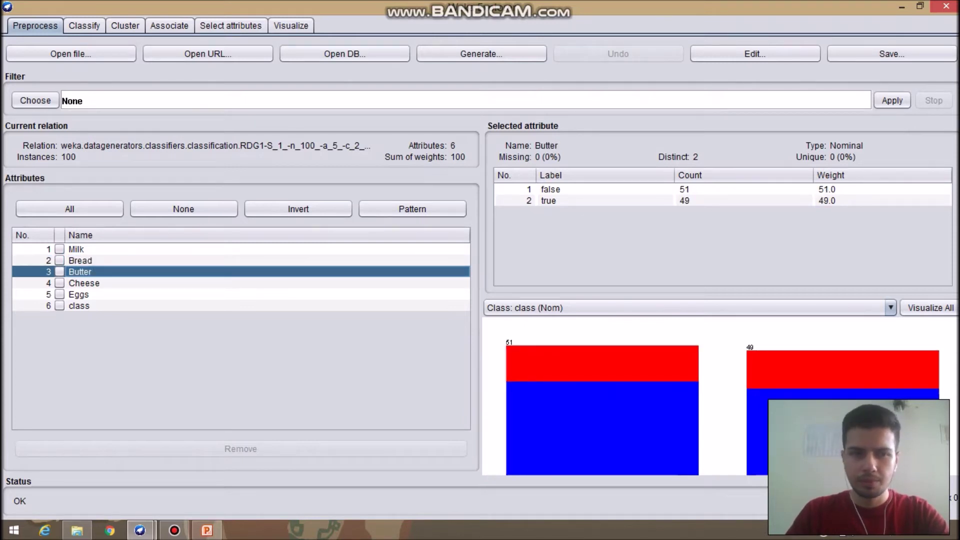
pyautogui.click(80, 283)
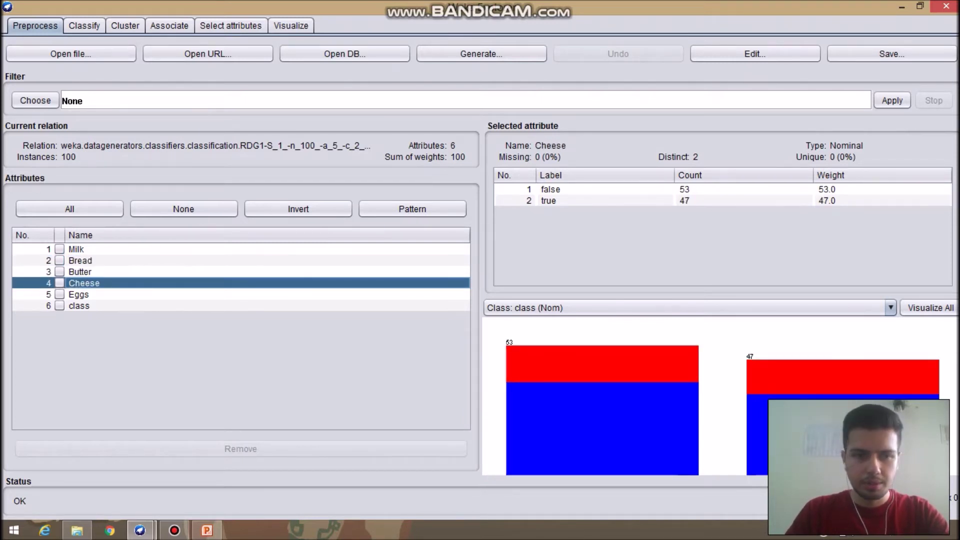
pyautogui.click(80, 295)
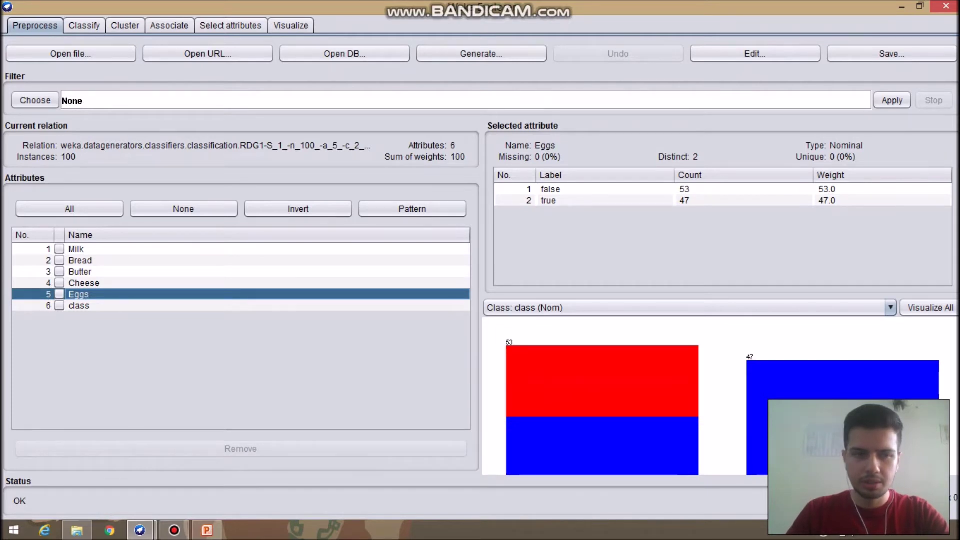
pyautogui.click(80, 306)
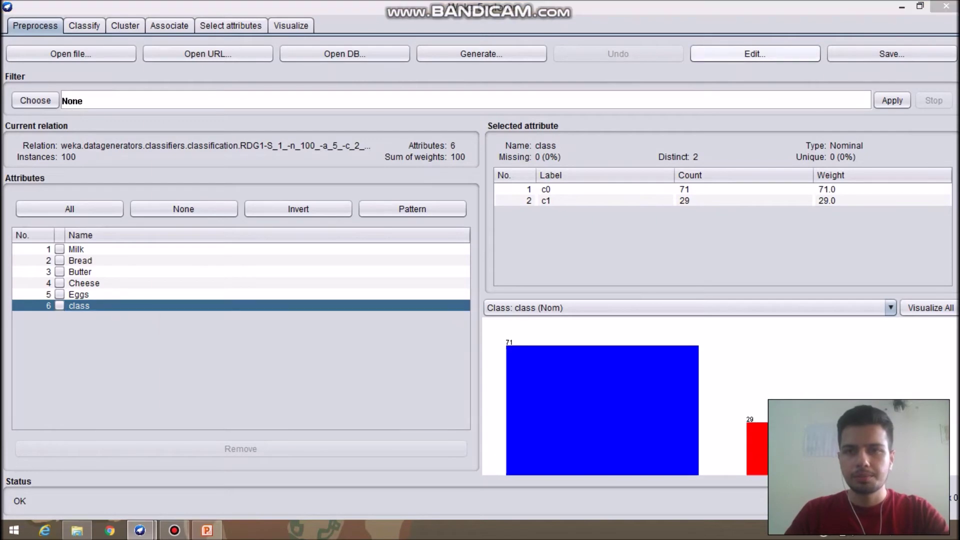
# Step: Browse the 100 raw basket records in the data table viewer, then close it
pyautogui.click(754, 54)
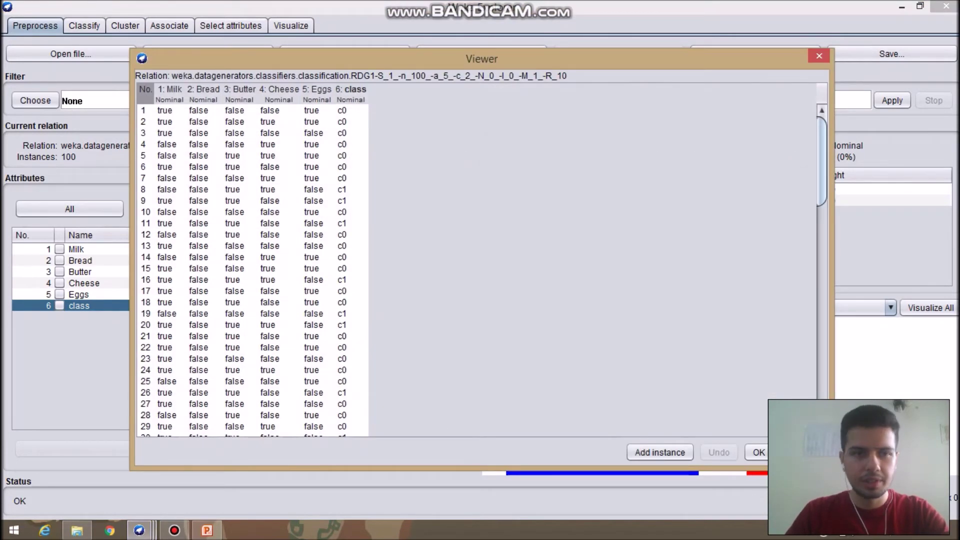
pyautogui.scroll(-4, 290, 145)
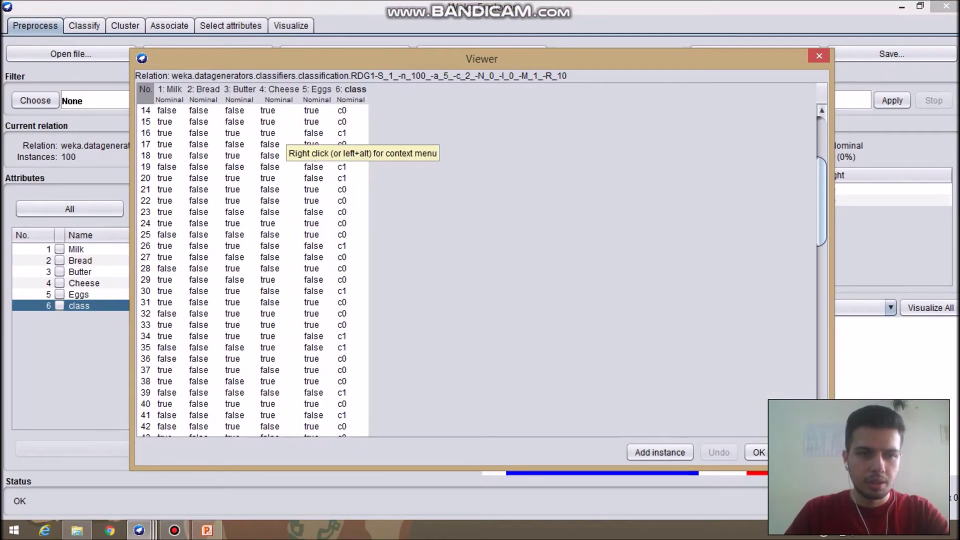
pyautogui.scroll(-19, 290, 145)
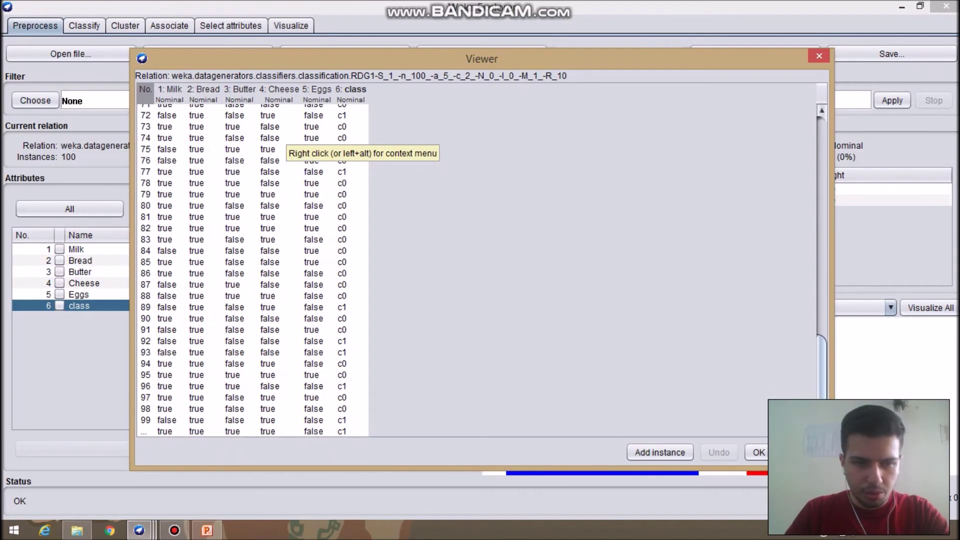
pyautogui.scroll(15, 252, 270)
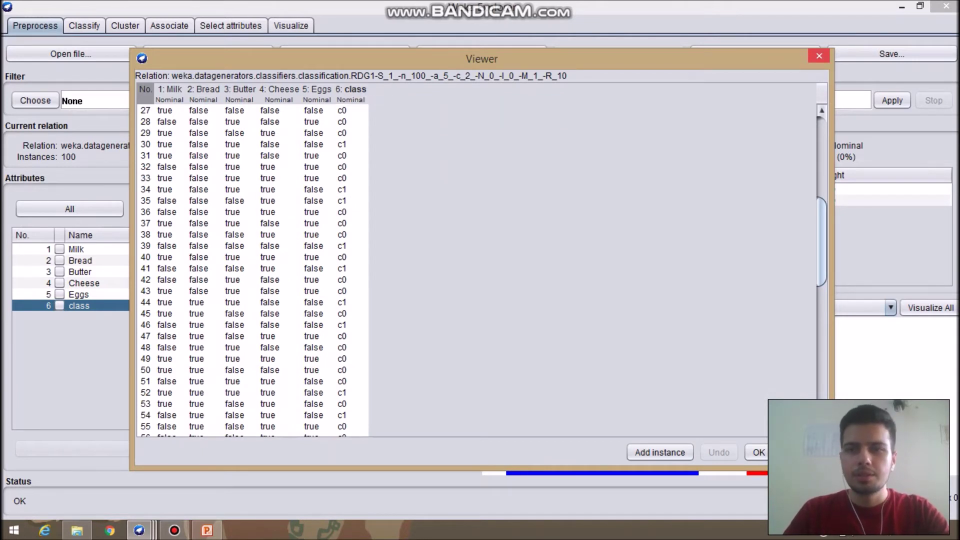
pyautogui.click(758, 451)
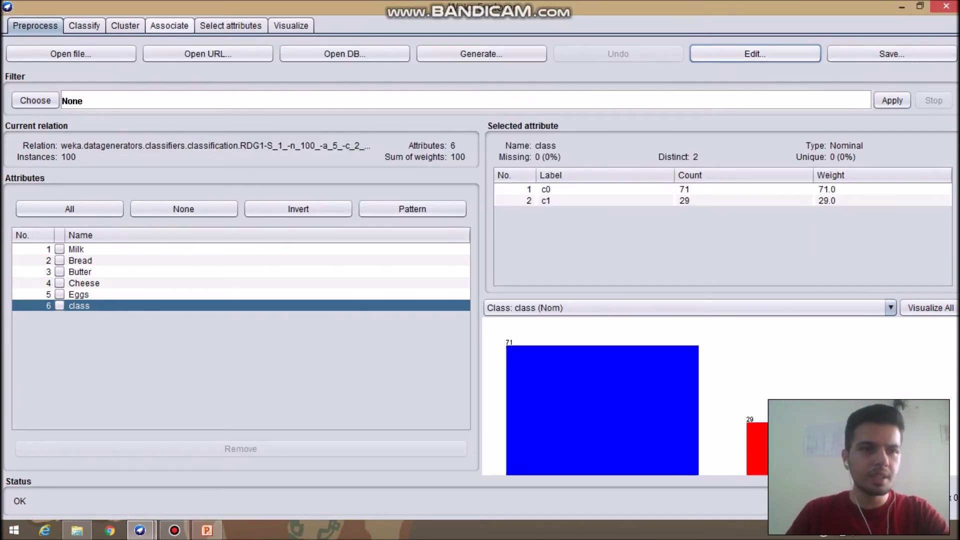
pyautogui.click(169, 26)
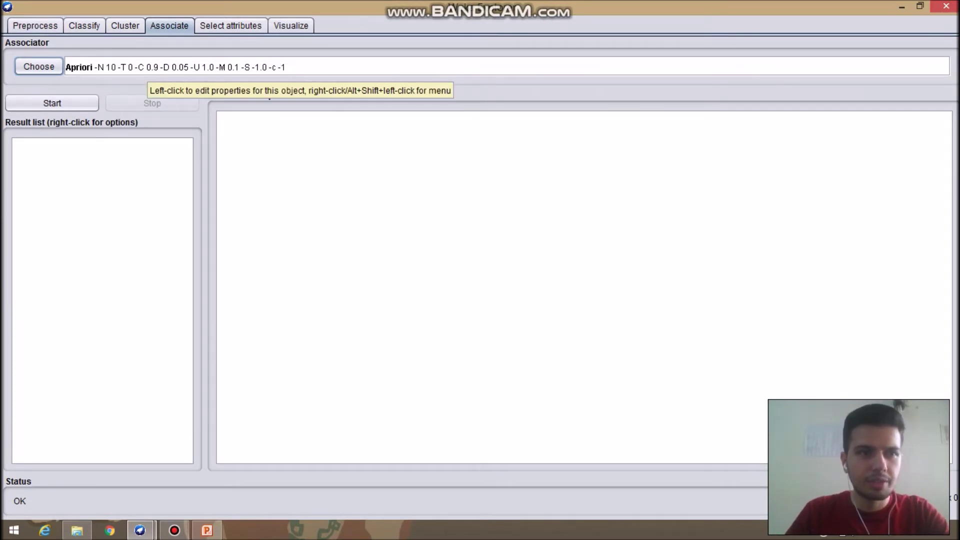
# Step: Change Apriori's lowerBoundMinSupport from 0.1 to 0.3, checking the support definition on the slides
pyautogui.click(150, 69)
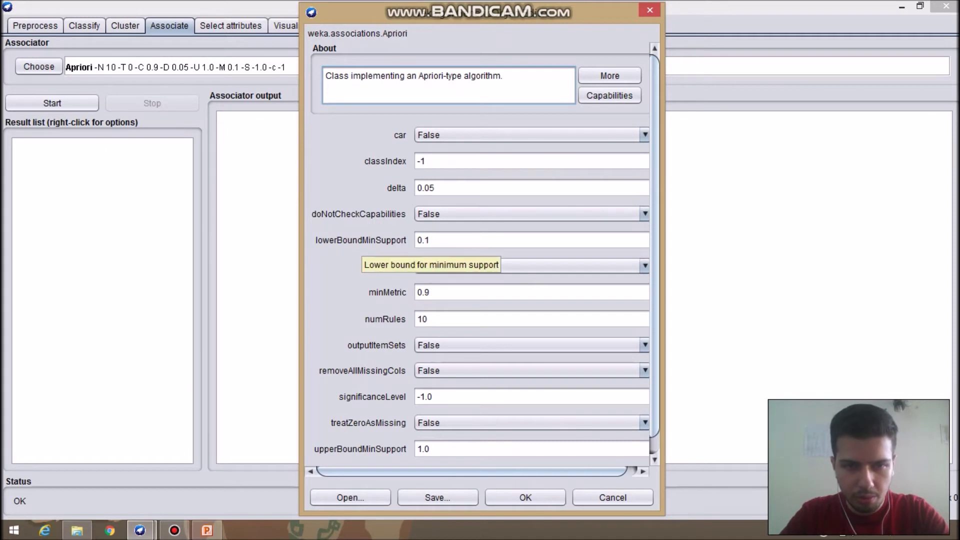
pyautogui.click(429, 240)
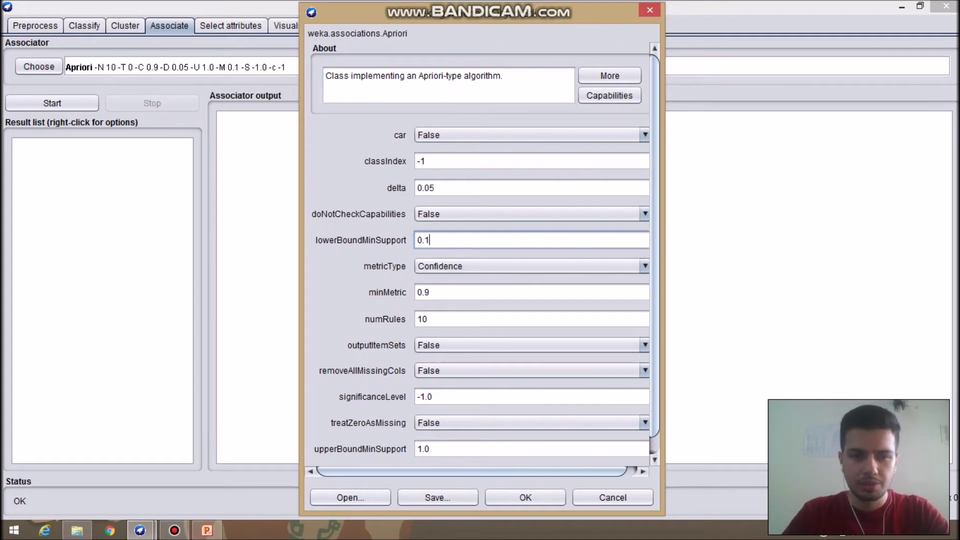
pyautogui.press('BackSpace')
pyautogui.write('3')
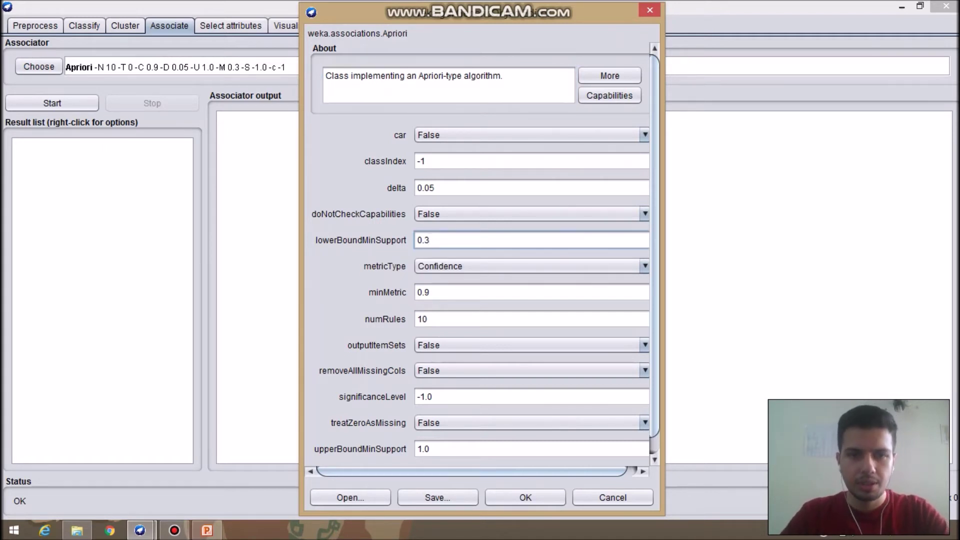
pyautogui.click(206, 529)
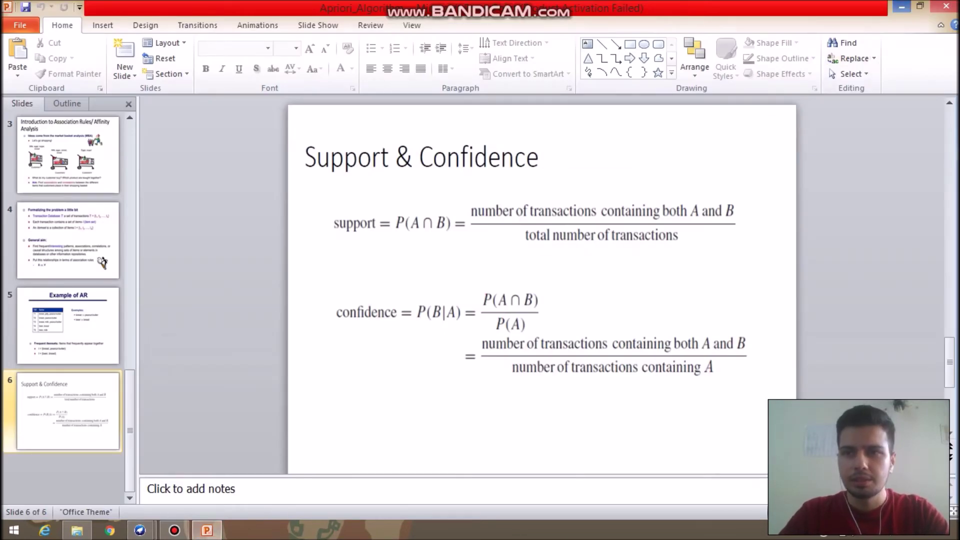
pyautogui.click(901, 6)
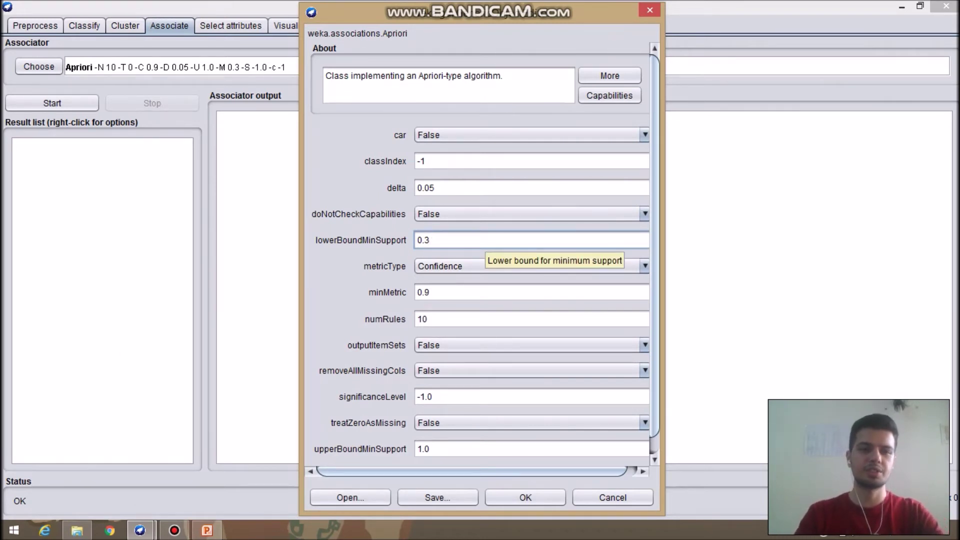
# Step: Re-enter 0.3 as the minimum support lower bound and keep Confidence as the metric type
pyautogui.press('BackSpace')
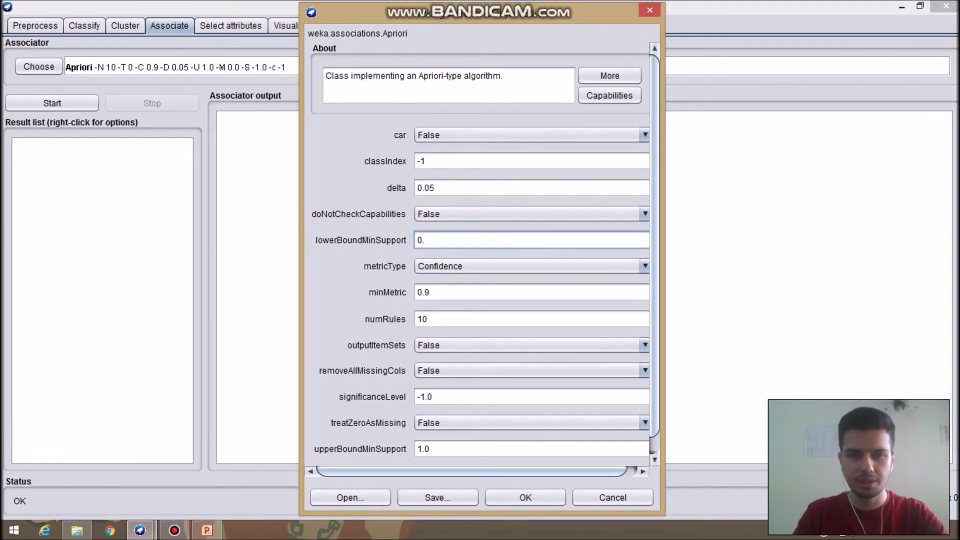
pyautogui.write('3')
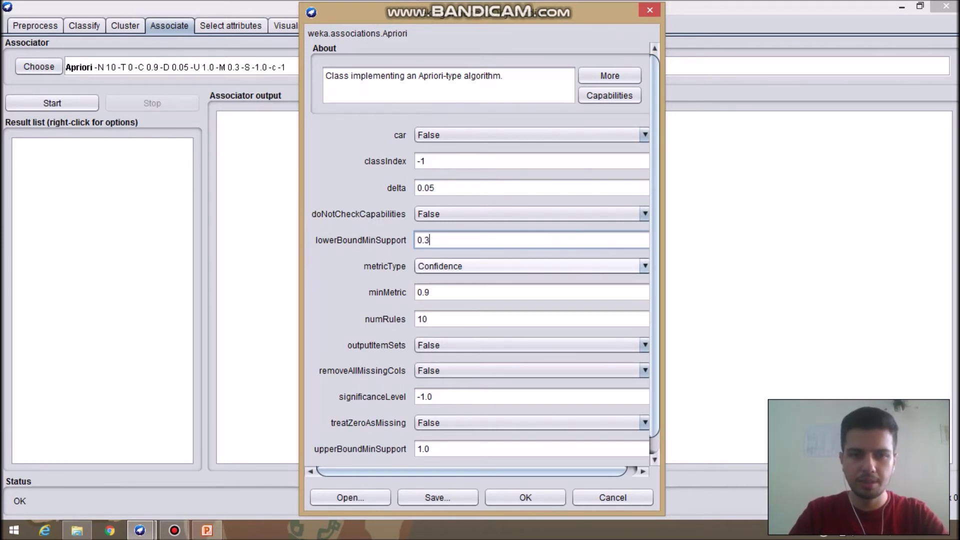
pyautogui.click(529, 266)
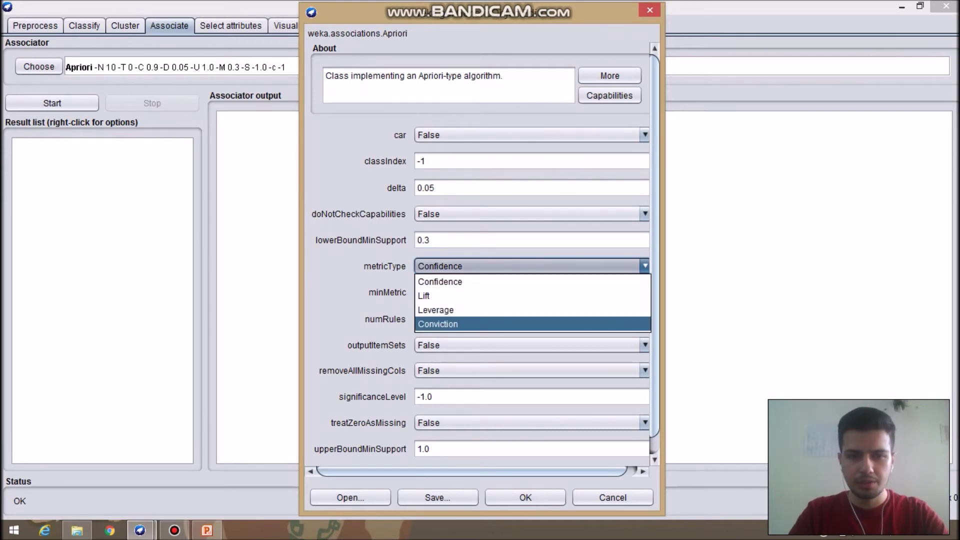
pyautogui.click(440, 281)
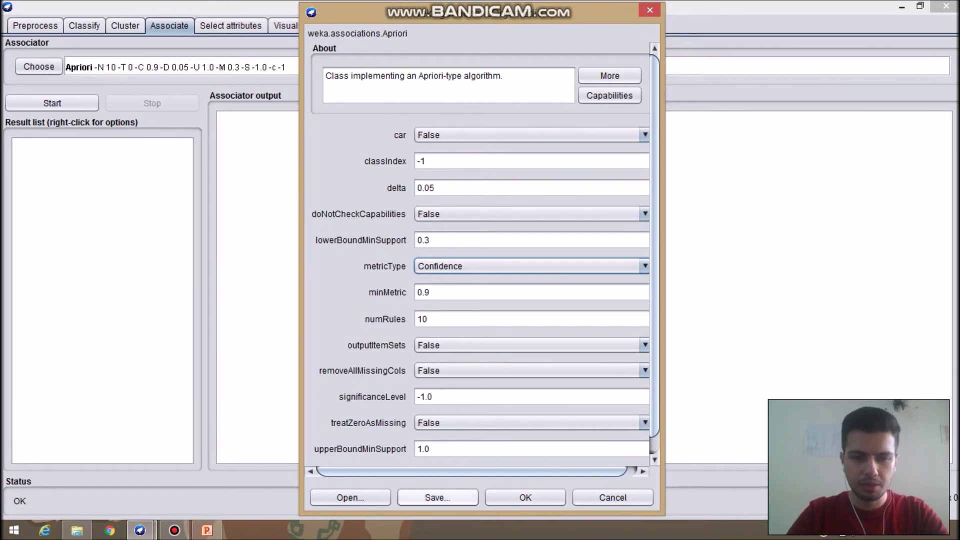
# Step: Cancel saving the Apriori settings and apply them with OK
pyautogui.click(438, 498)
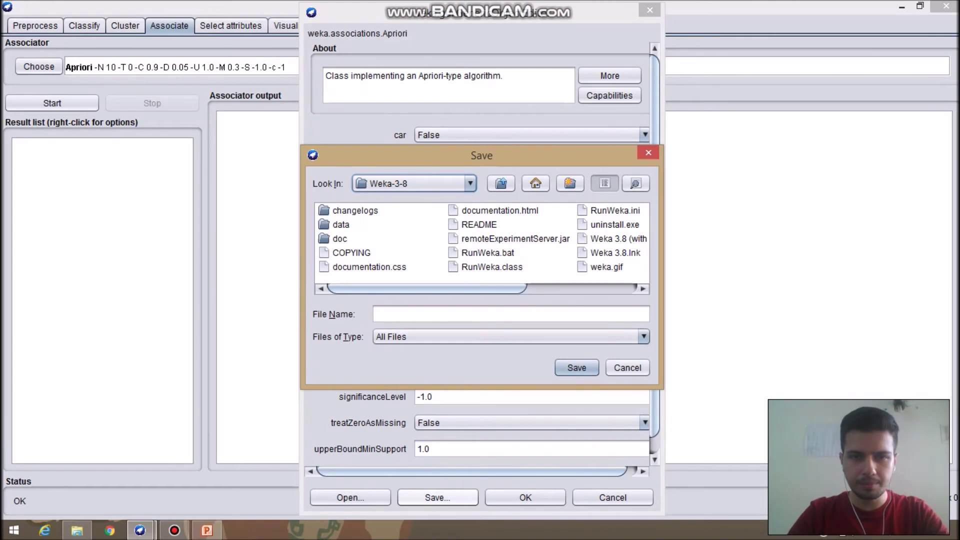
pyautogui.click(627, 367)
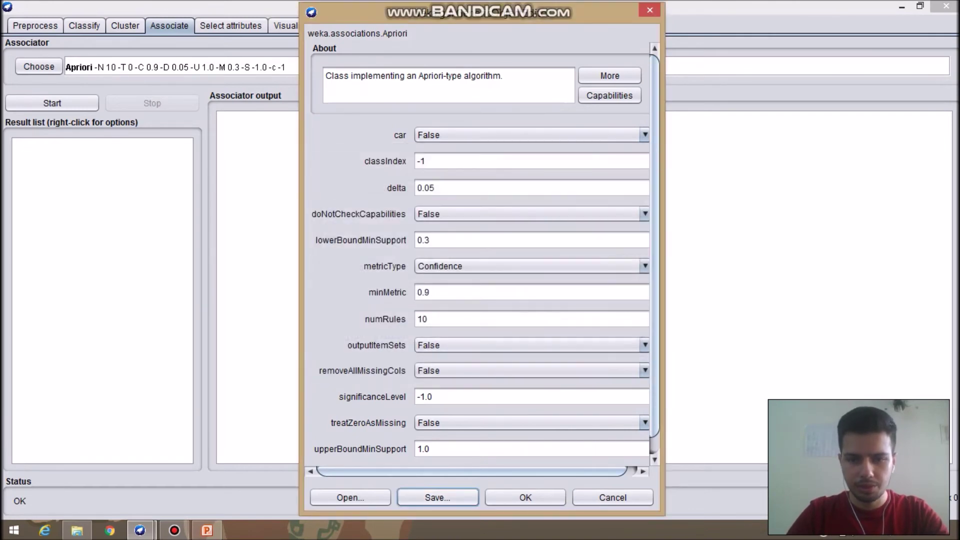
pyautogui.click(525, 497)
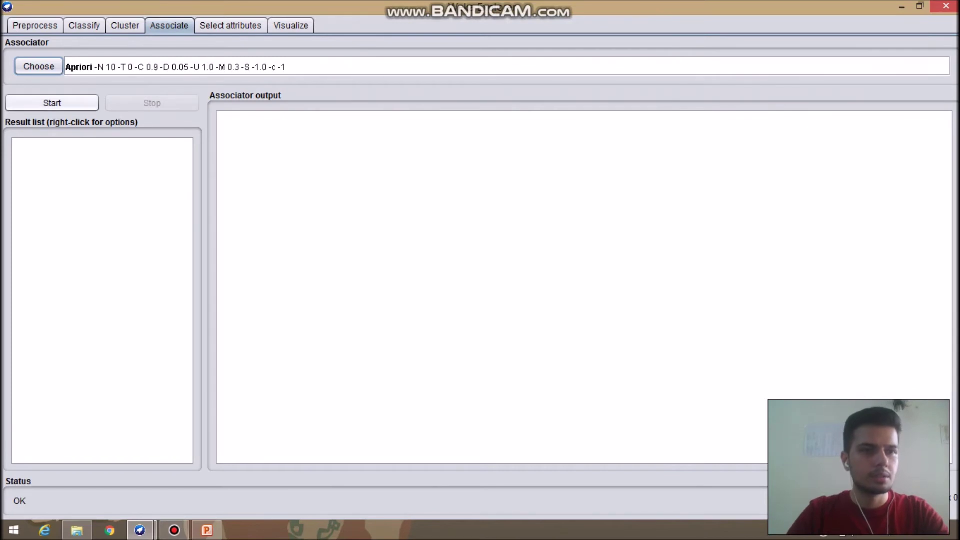
pyautogui.click(52, 103)
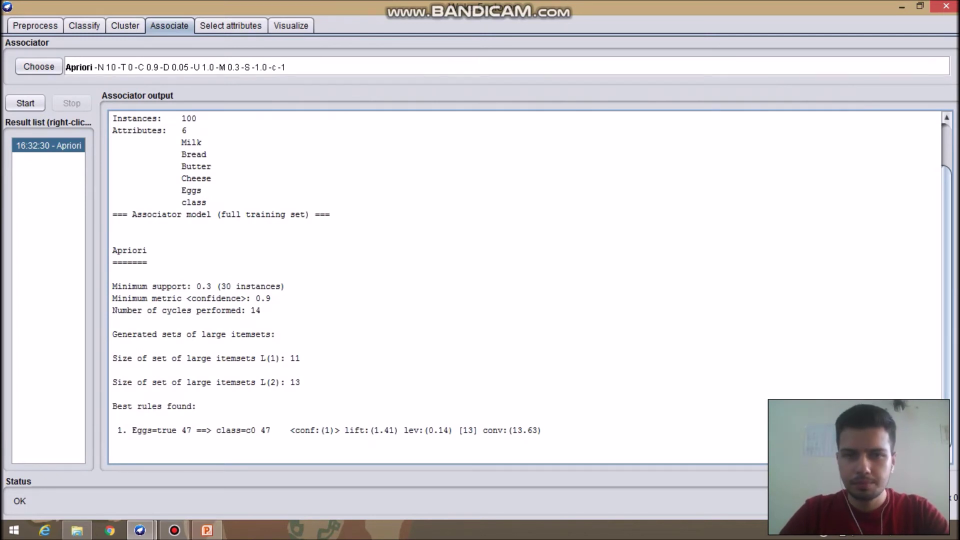
# Step: Review the 0.3-support output and select the top rule Eggs=true ==> class=c0
pyautogui.scroll(2, 525, 288)
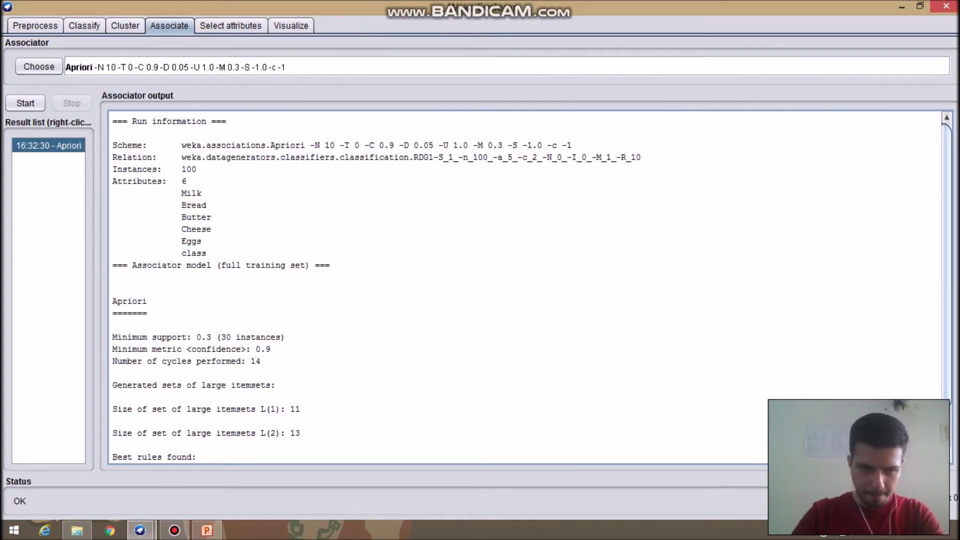
pyautogui.scroll(-1, 525, 288)
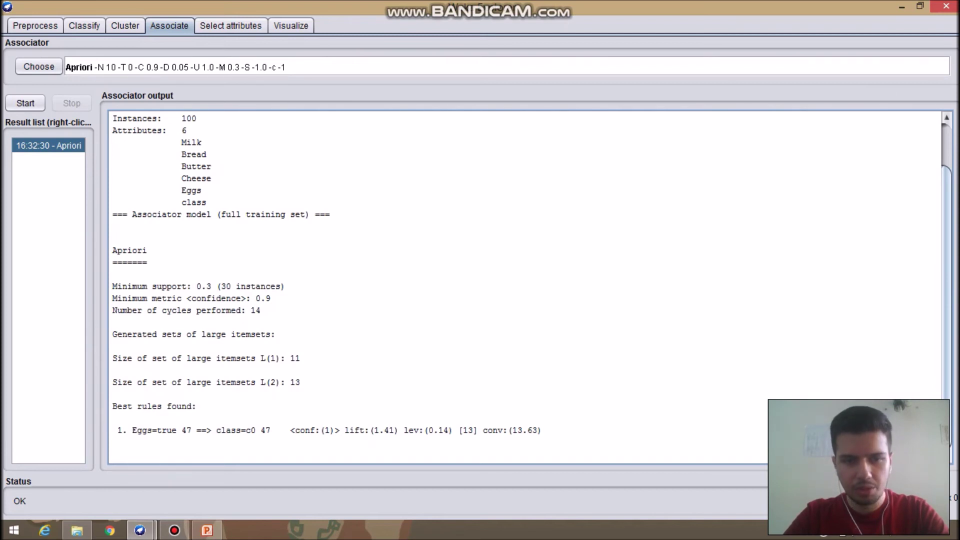
pyautogui.tripleClick(333, 429)
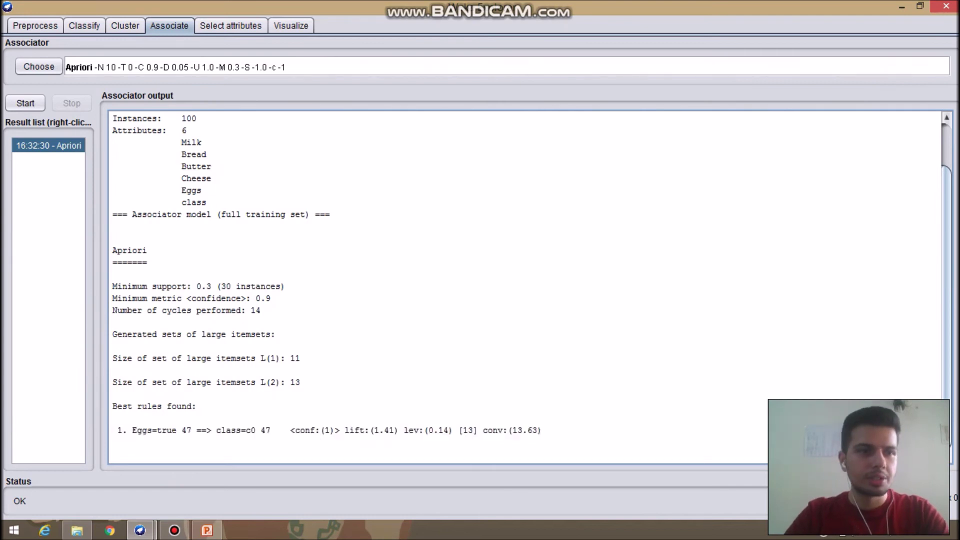
pyautogui.click(125, 67)
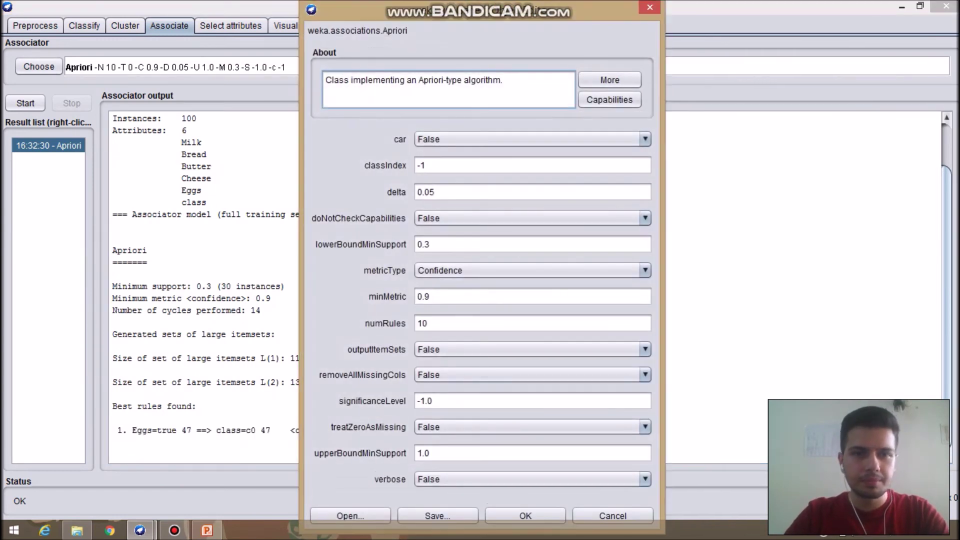
# Step: Change lowerBoundMinSupport from 0.3 to 0.1 and apply the Apriori settings
pyautogui.click(450, 244)
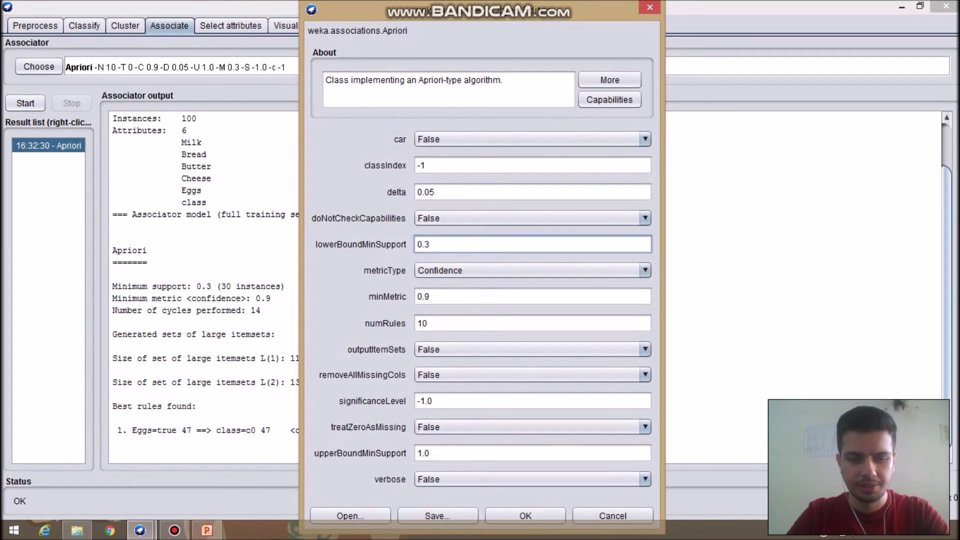
pyautogui.press('BackSpace')
pyautogui.write('2')
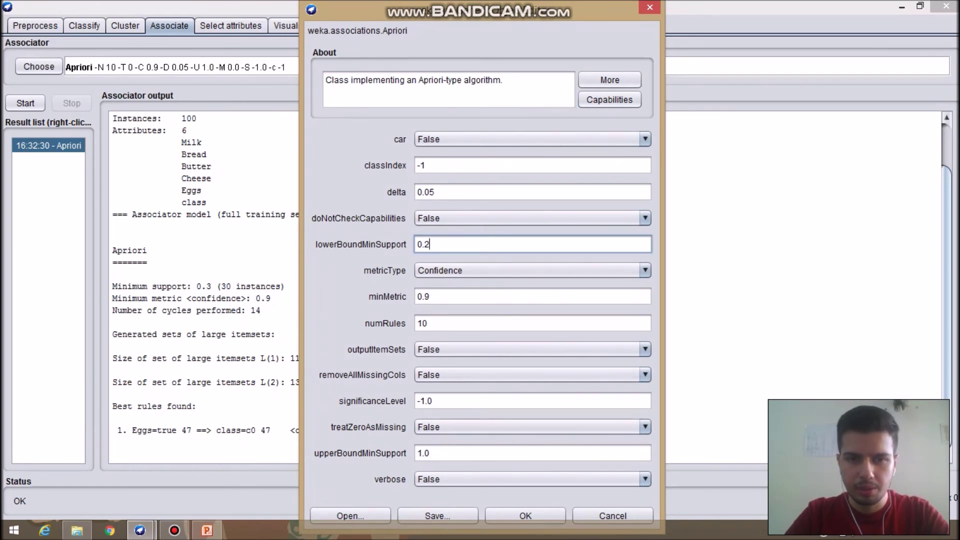
pyautogui.press('BackSpace')
pyautogui.write('1')
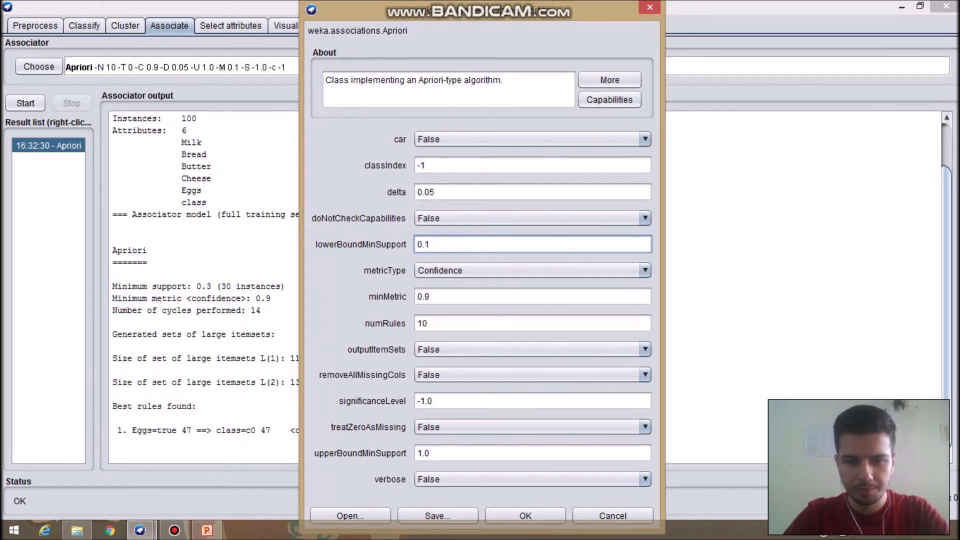
pyautogui.click(524, 516)
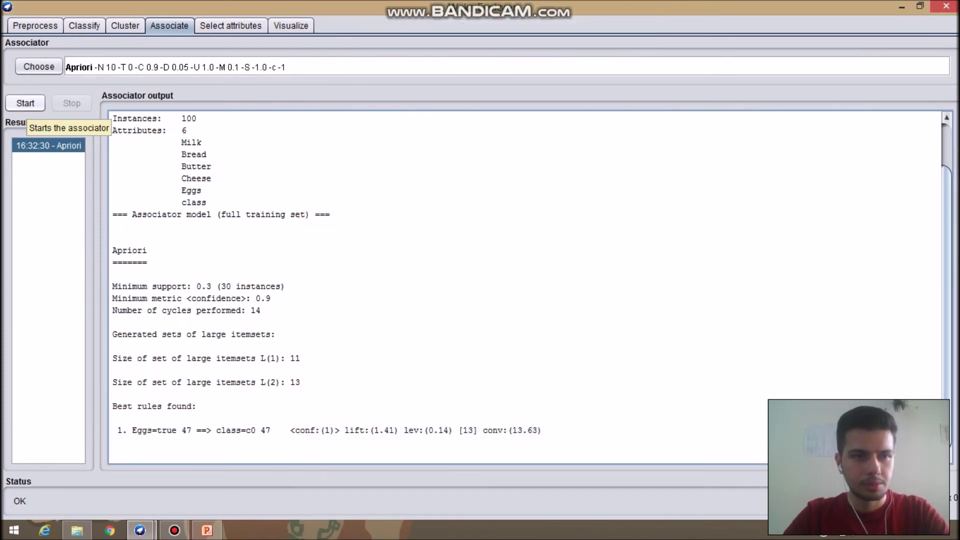
pyautogui.click(25, 103)
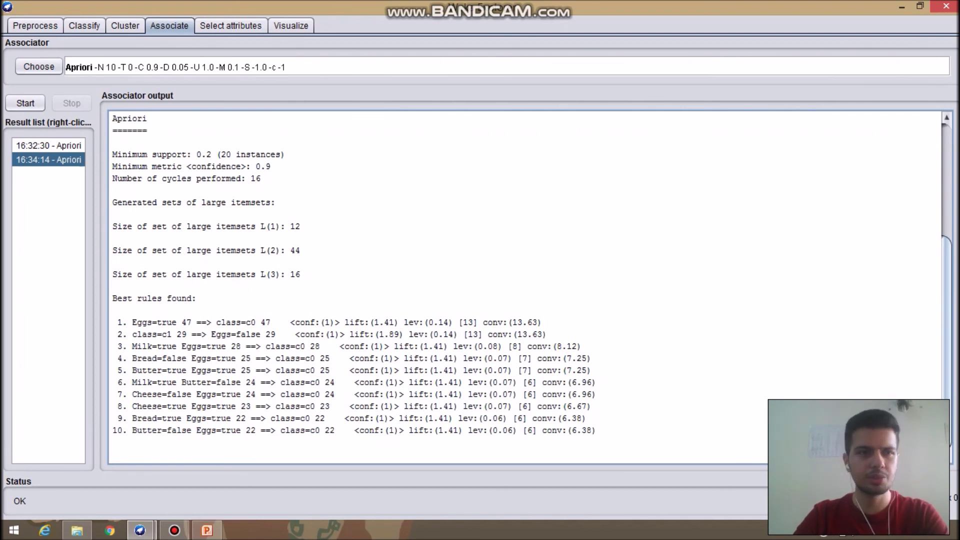
# Step: Return to the Preprocess tab showing the class split of 71 c0 and 29 c1
pyautogui.click(35, 26)
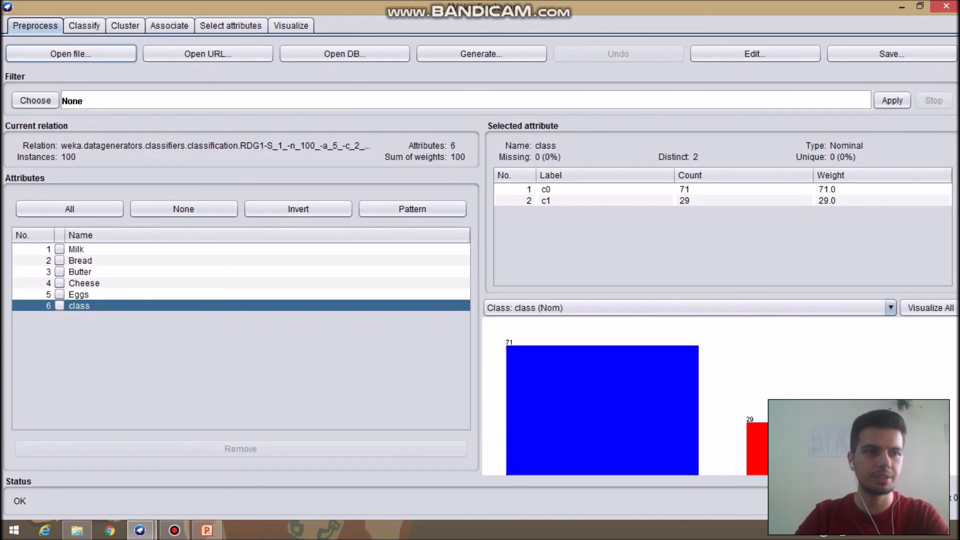